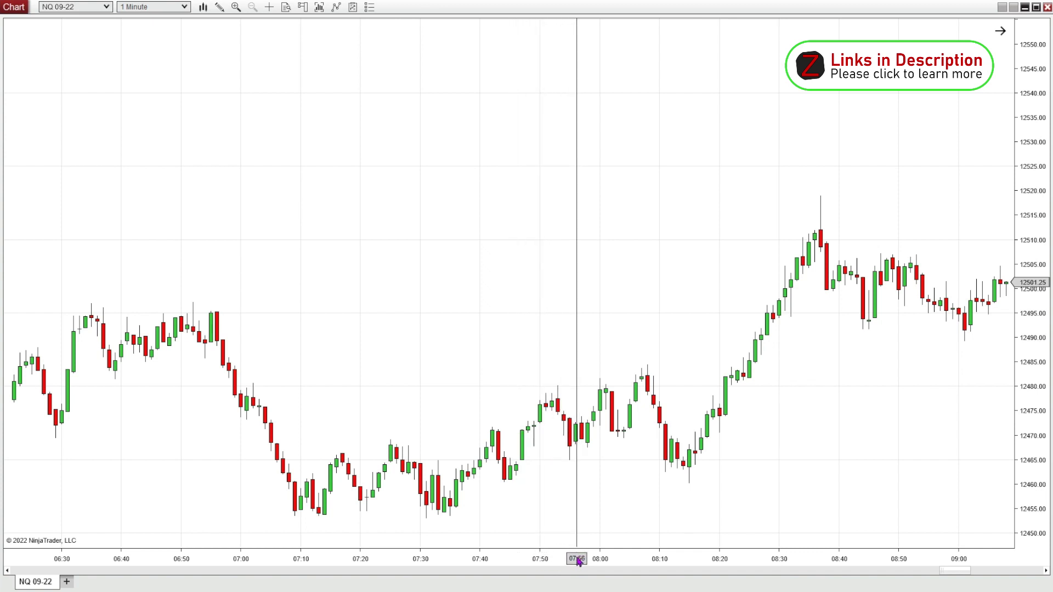
- Compress the bars to show more hours and add horizontal lines near 12414, 12452 and 12490
{"action": "left_click_drag", "start_coordinate": [570, 559], "coordinate": [791, 573]}
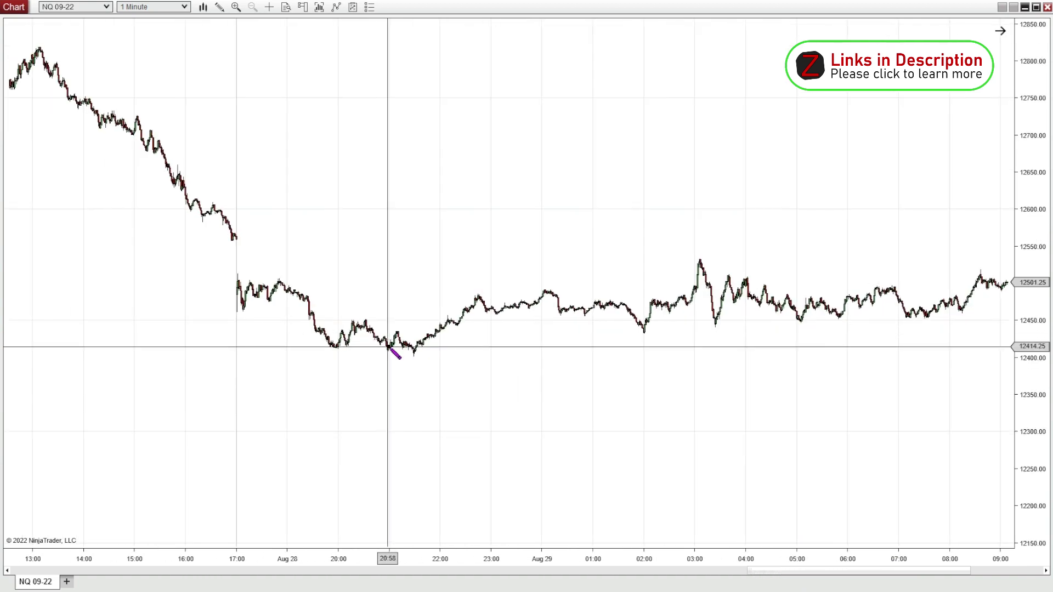
{"action": "left_click", "coordinate": [421, 347]}
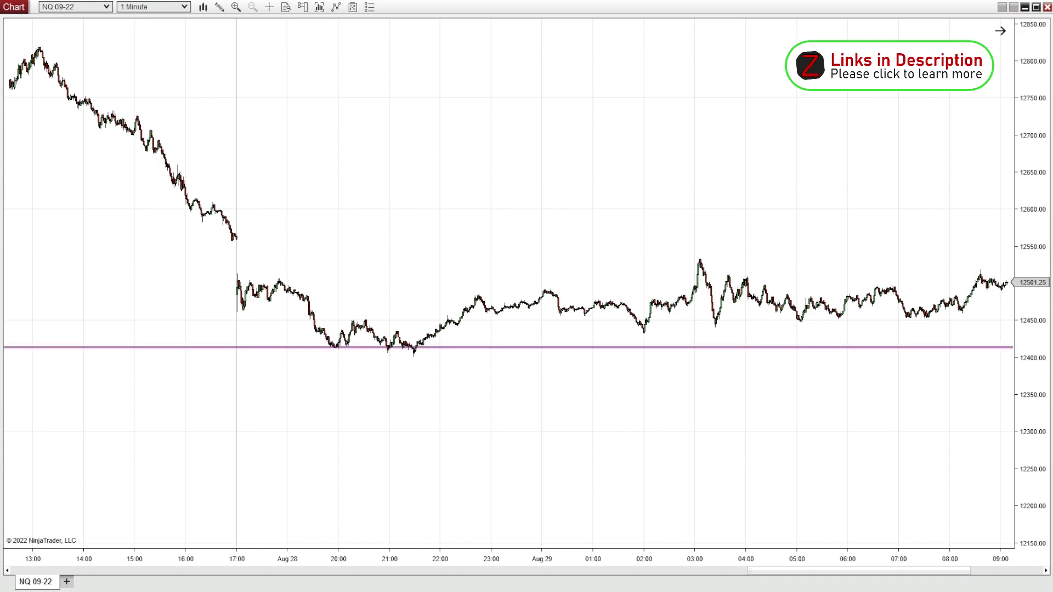
{"action": "left_click", "coordinate": [219, 7]}
{"action": "left_click", "coordinate": [192, 55]}
{"action": "left_click", "coordinate": [496, 318]}
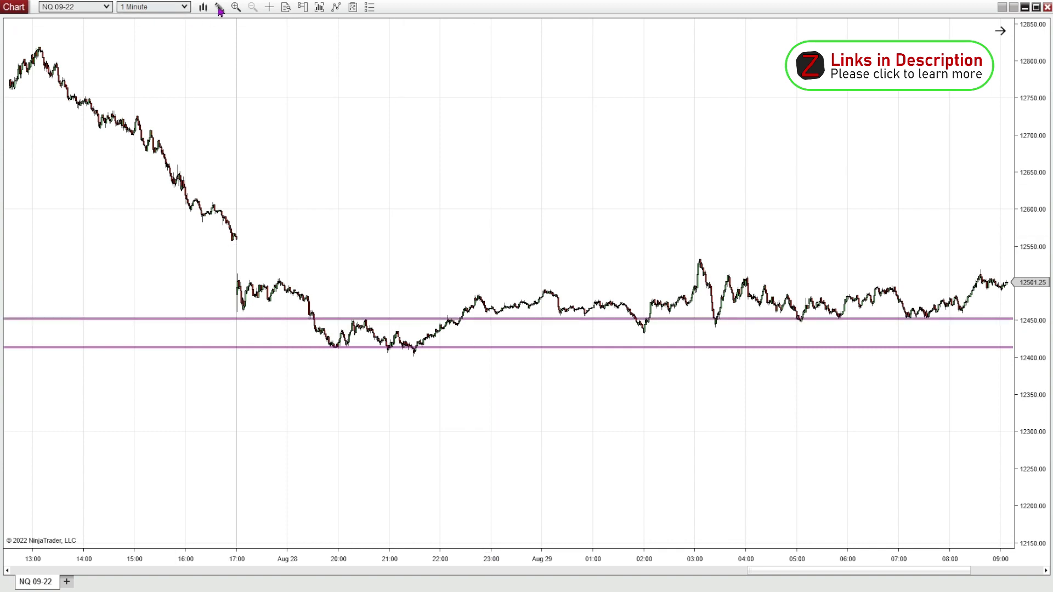
{"action": "left_click", "coordinate": [606, 288]}
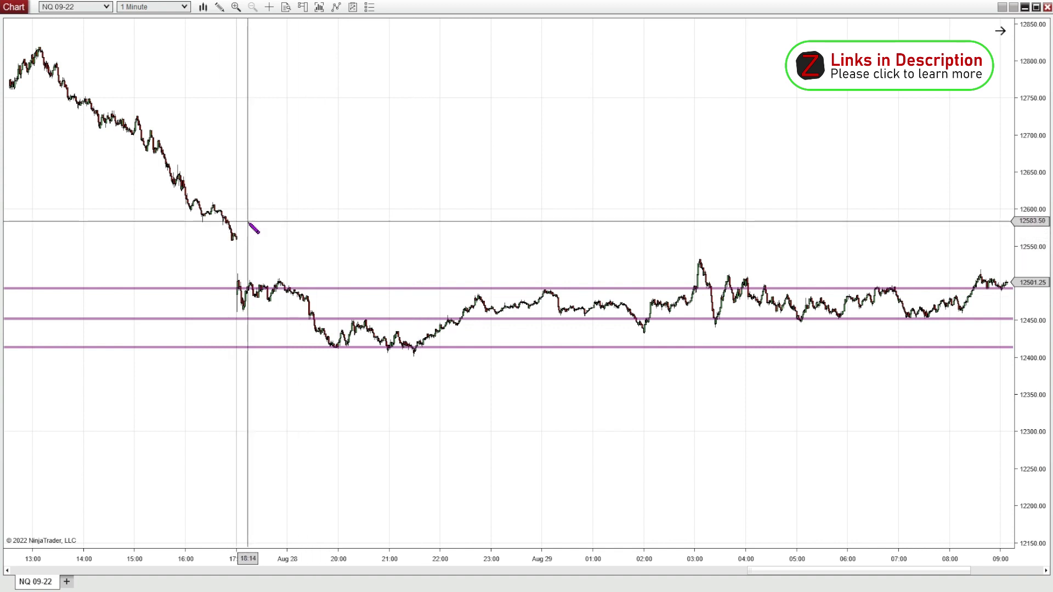
- Add horizontal lines near 12593, at 12634.50 and at 12680.25
{"action": "left_click", "coordinate": [218, 214]}
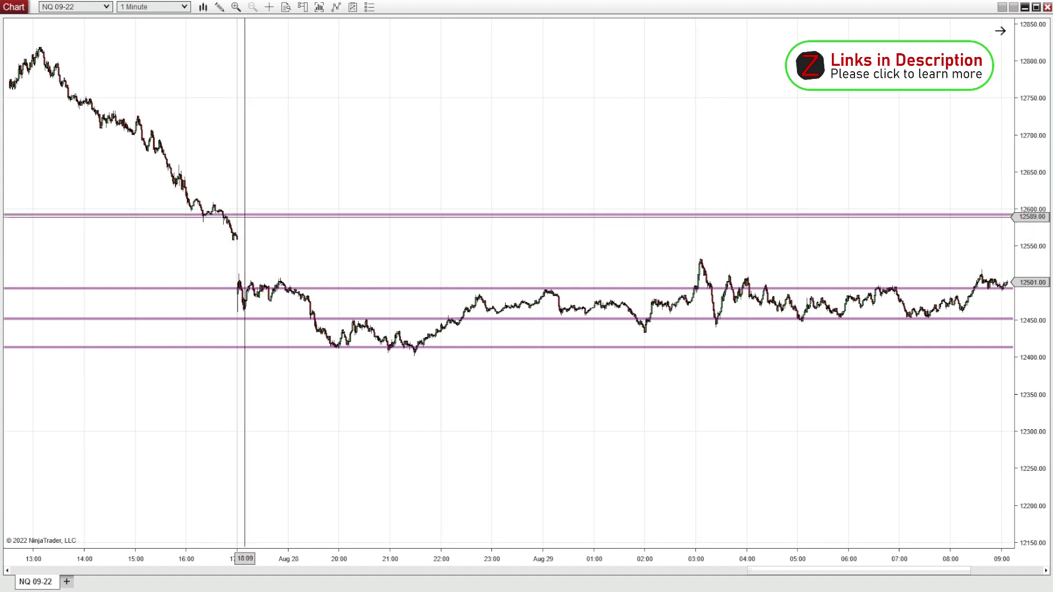
{"action": "left_click", "coordinate": [220, 8]}
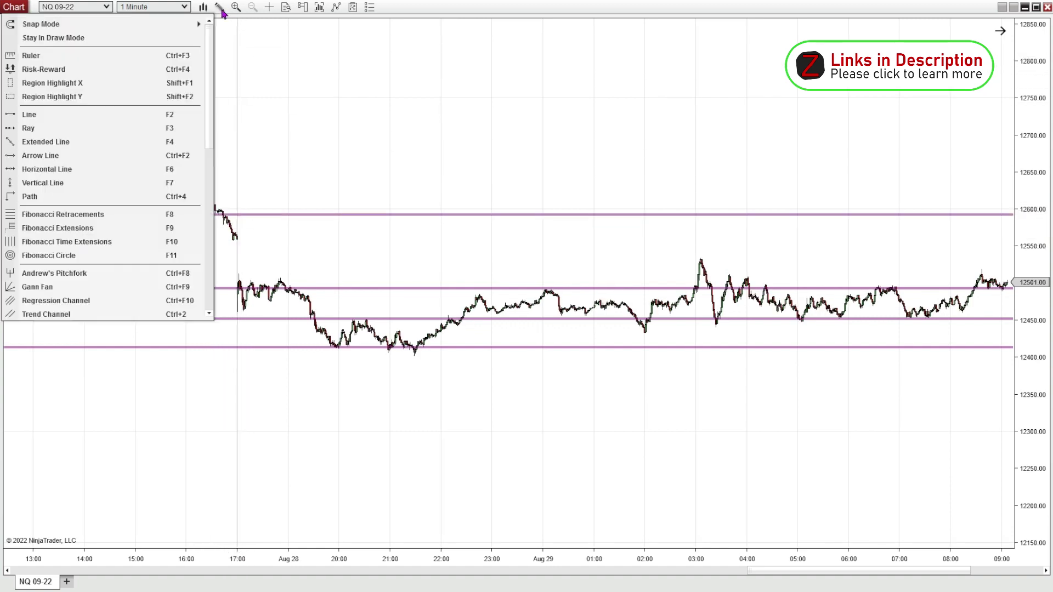
{"action": "left_click", "coordinate": [55, 159]}
{"action": "left_click", "coordinate": [133, 182]}
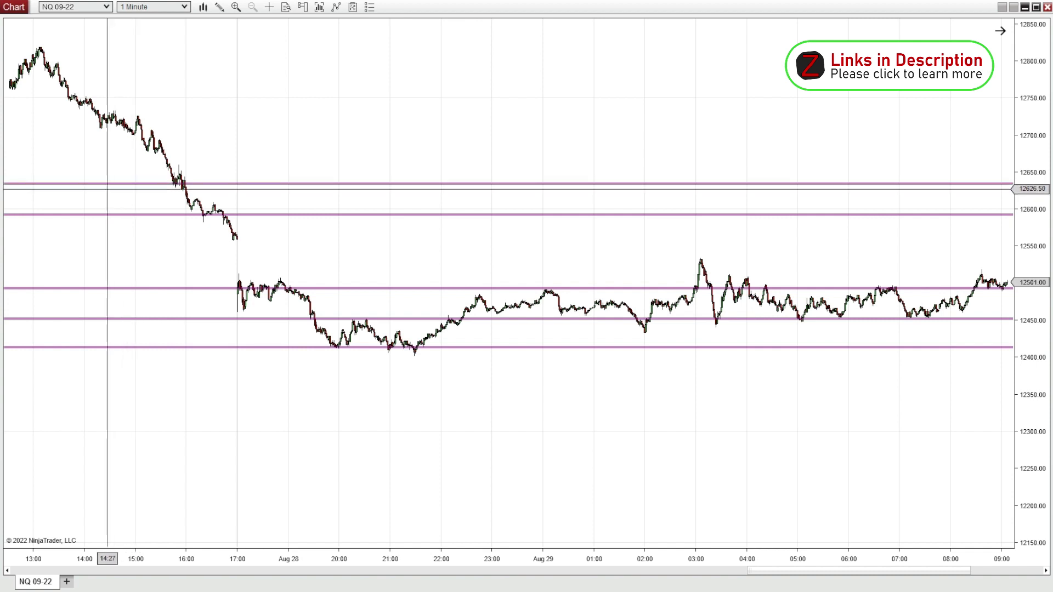
{"action": "left_click", "coordinate": [112, 150]}
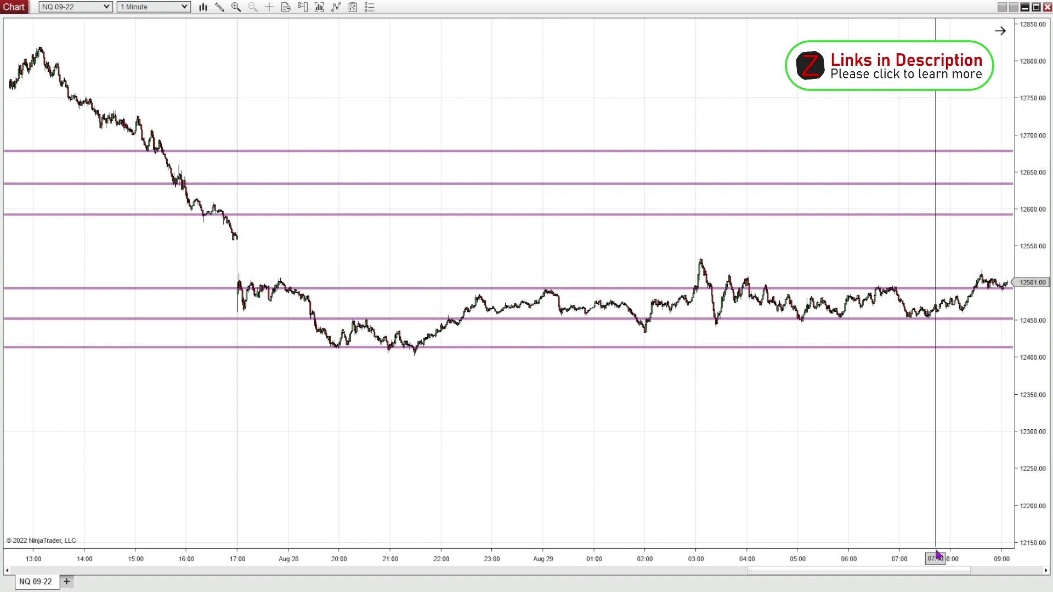
{"action": "left_click_drag", "start_coordinate": [942, 570], "coordinate": [234, 559]}
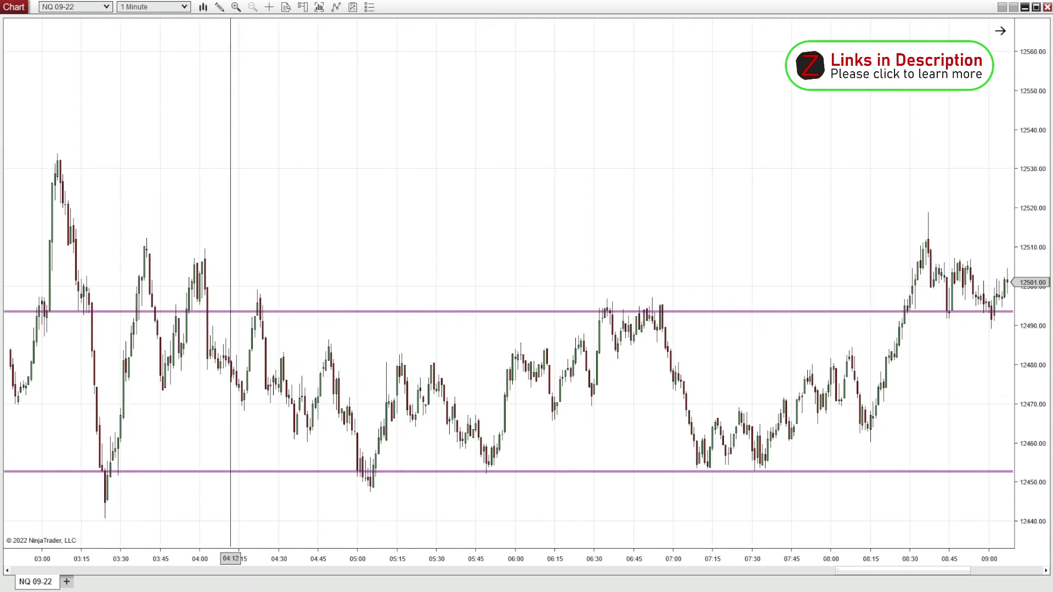
- Zoom into the last few hours and apply the ninZaMASlopeTrendFilter indicator from the Indicators window
{"action": "left_click_drag", "start_coordinate": [909, 561], "coordinate": [455, 556]}
{"action": "key", "text": "ctrl+i"}
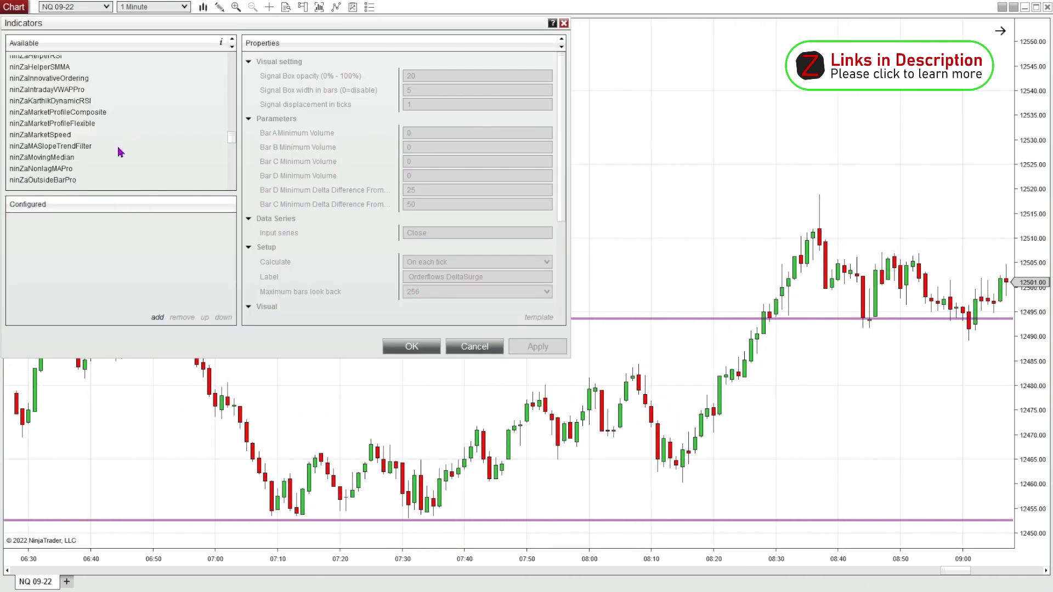
{"action": "left_click", "coordinate": [86, 147]}
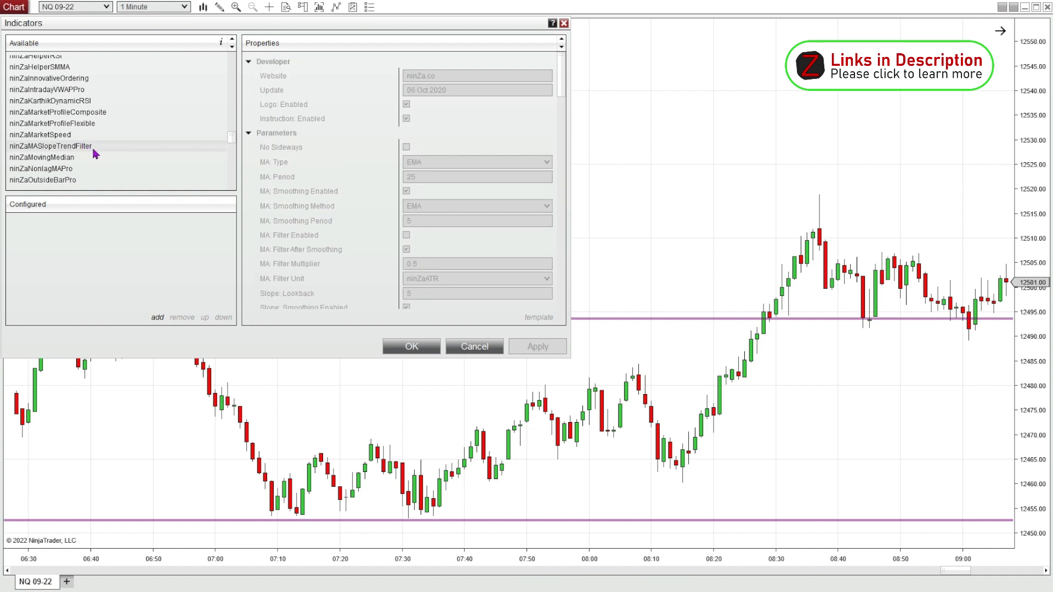
{"action": "double_click", "coordinate": [94, 149]}
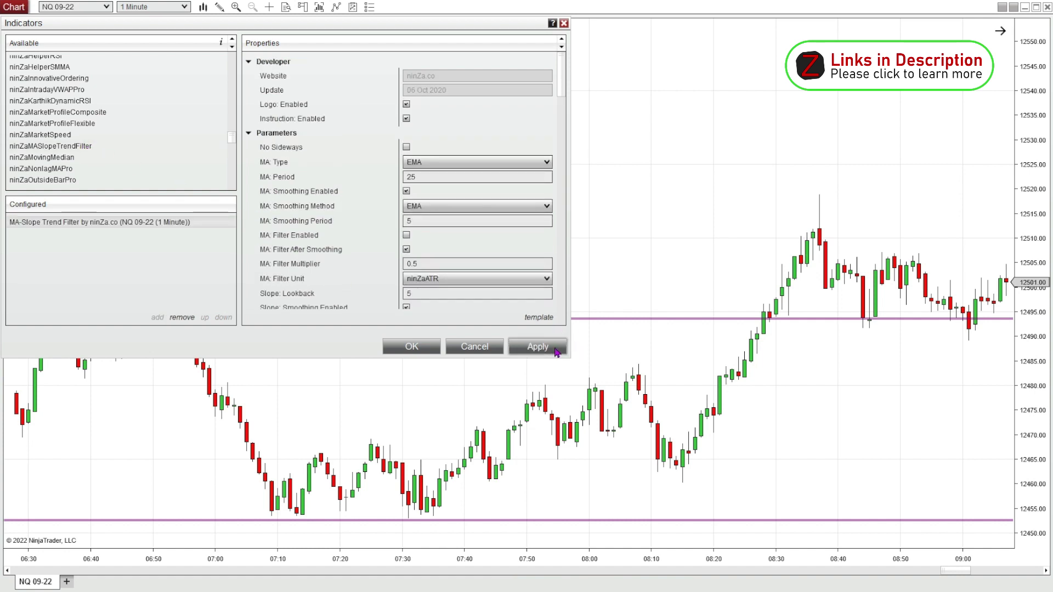
{"action": "left_click", "coordinate": [552, 350]}
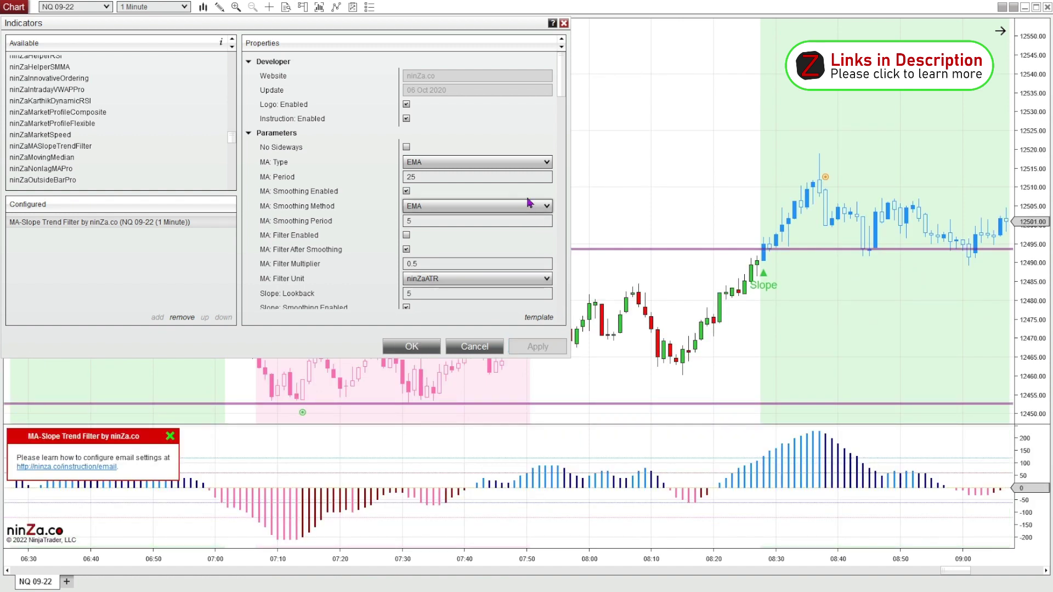
- Turn off the indicator's Logo and Instruction Enabled options
{"action": "left_click_drag", "start_coordinate": [464, 29], "coordinate": [463, 28]}
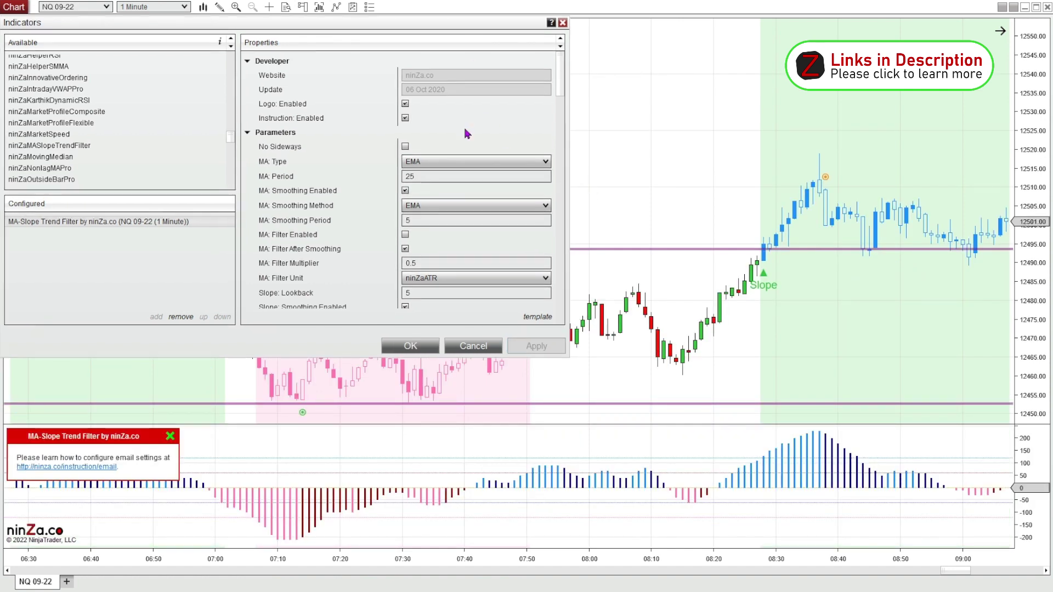
{"action": "left_click", "coordinate": [405, 104]}
{"action": "left_click", "coordinate": [405, 118]}
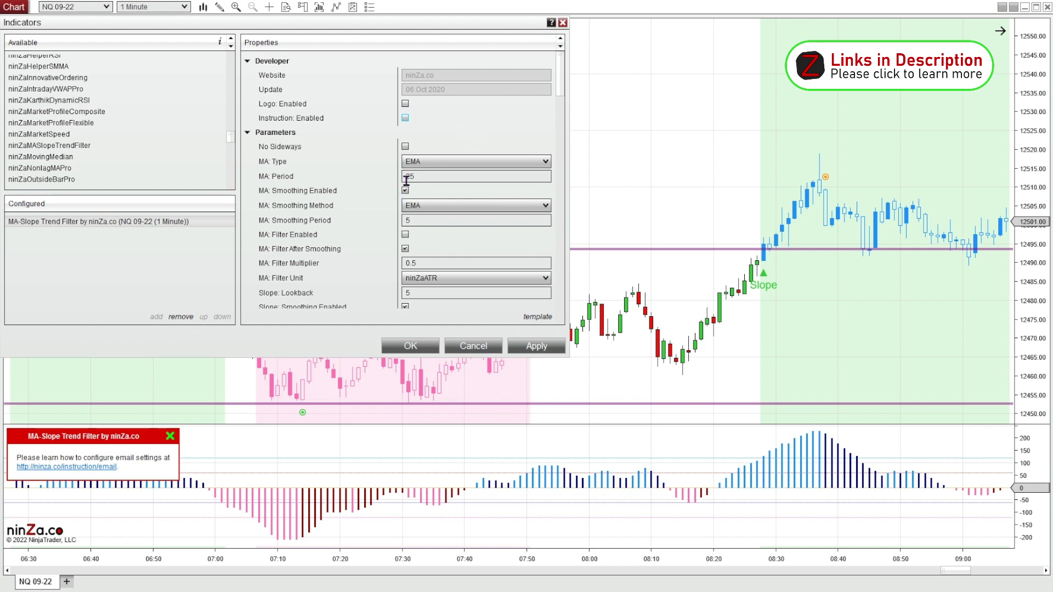
- Set MA Type to DEMA with MA Period 20, keeping EMA as the smoothing method
{"action": "left_click", "coordinate": [528, 170]}
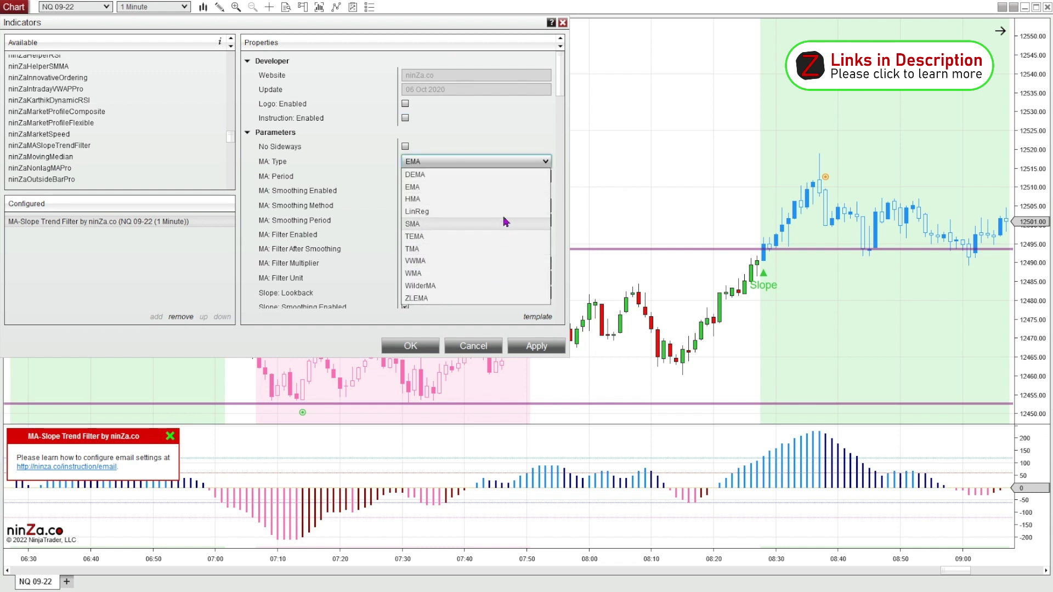
{"action": "left_click", "coordinate": [451, 180]}
{"action": "left_click", "coordinate": [441, 180]}
{"action": "left_click", "coordinate": [443, 181]}
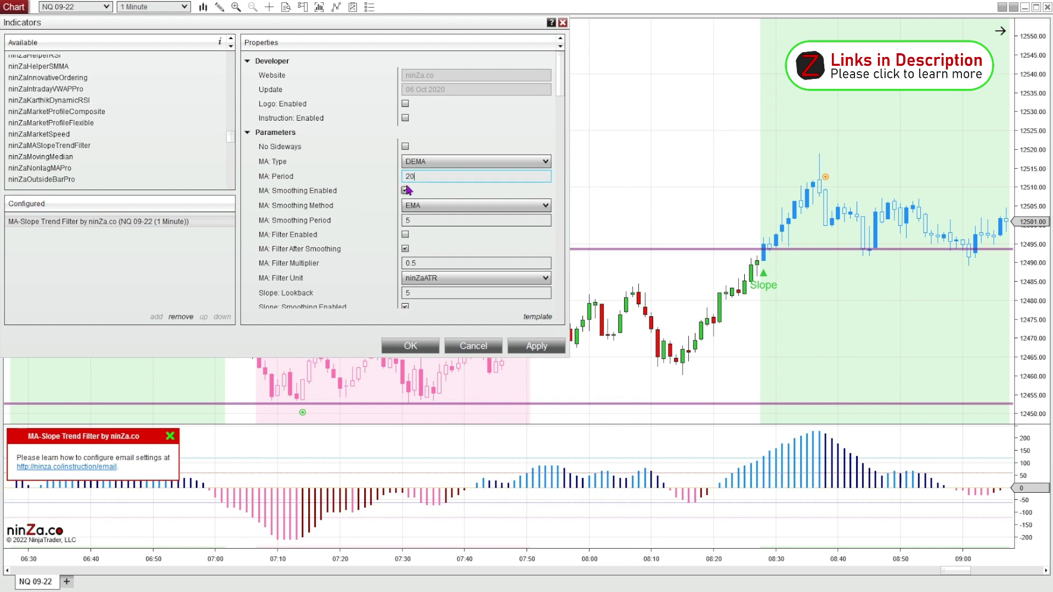
{"action": "left_click", "coordinate": [541, 206]}
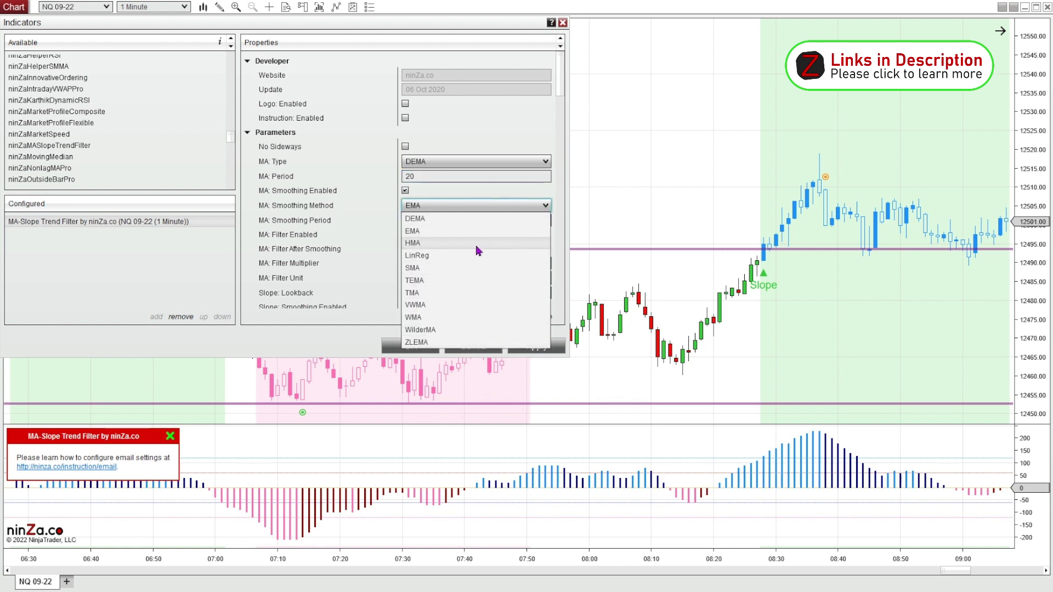
{"action": "left_click", "coordinate": [377, 225]}
{"action": "scroll", "coordinate": [387, 241], "scroll_direction": "down", "scroll_amount": 3}
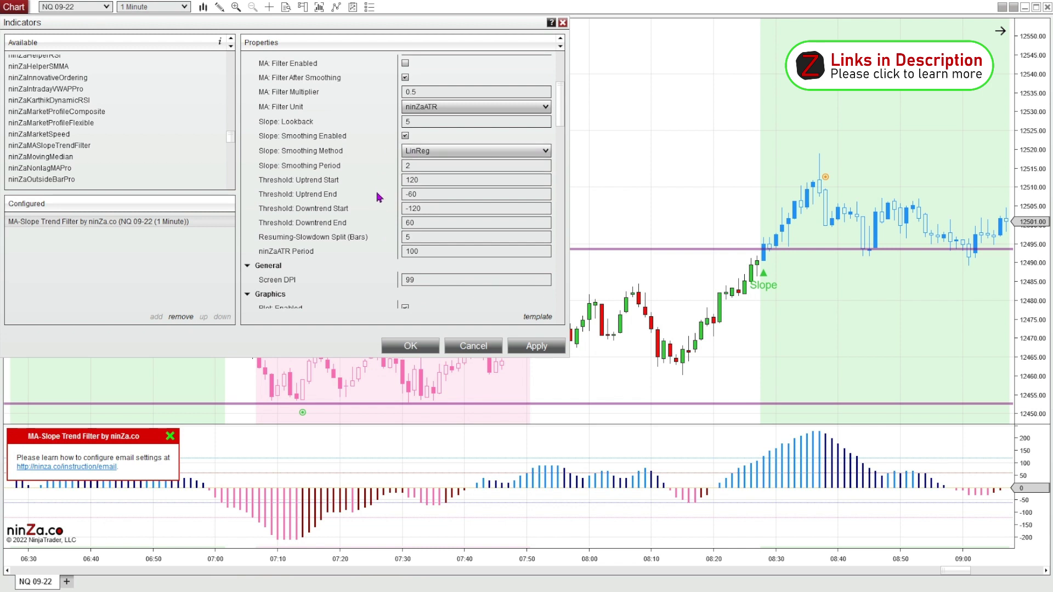
- In Alerts, uncheck Condition: Trend Start and Condition: Trend Resuming, leaving Trend Slowdown enabled
{"action": "scroll", "coordinate": [378, 190], "scroll_direction": "down", "scroll_amount": 1}
{"action": "scroll", "coordinate": [377, 190], "scroll_direction": "down", "scroll_amount": 3}
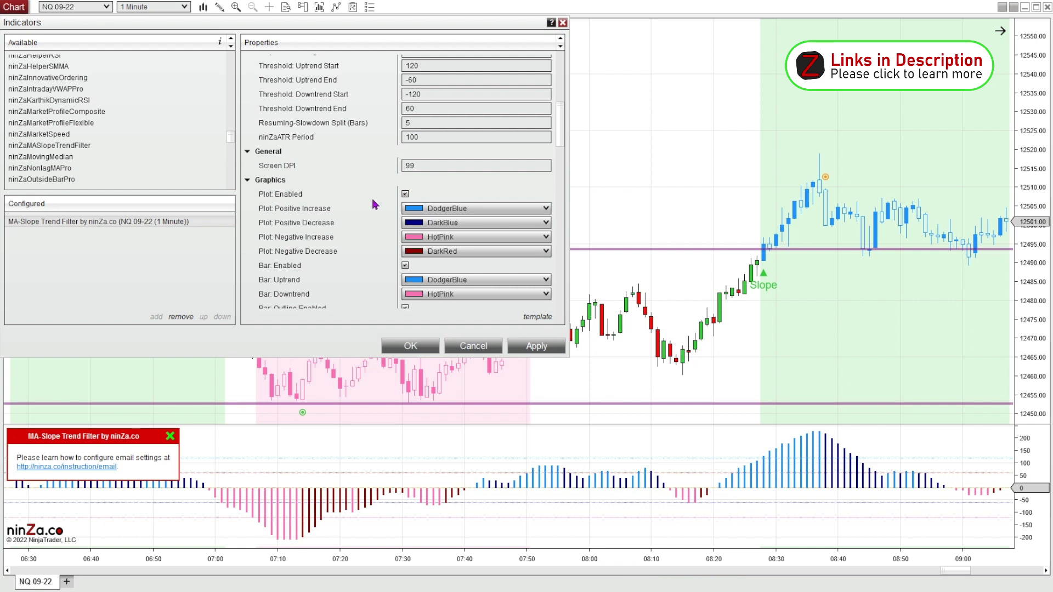
{"action": "scroll", "coordinate": [374, 204], "scroll_direction": "down", "scroll_amount": 2}
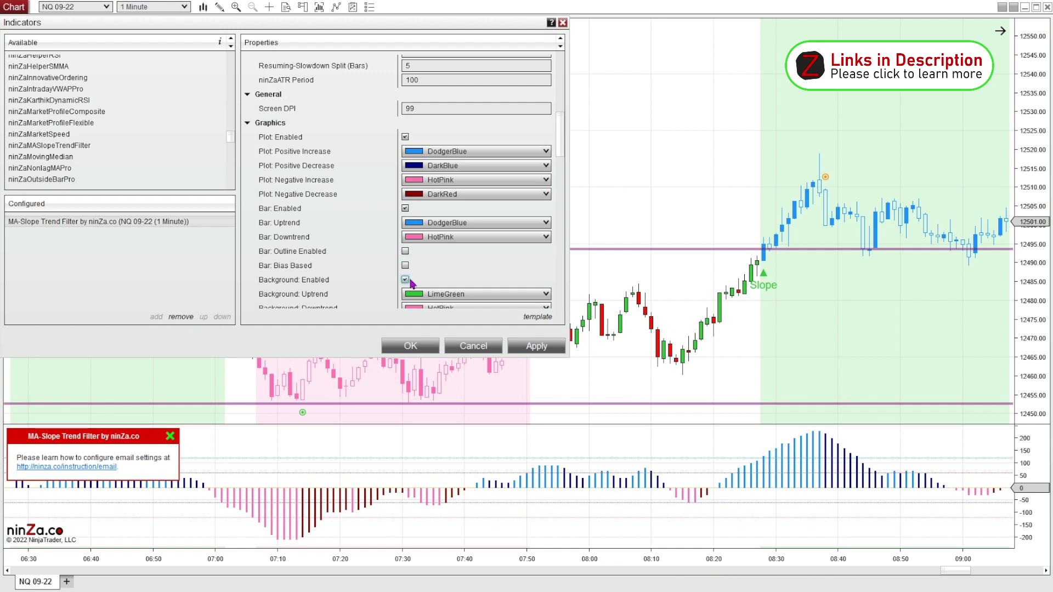
{"action": "scroll", "coordinate": [384, 267], "scroll_direction": "down", "scroll_amount": 3}
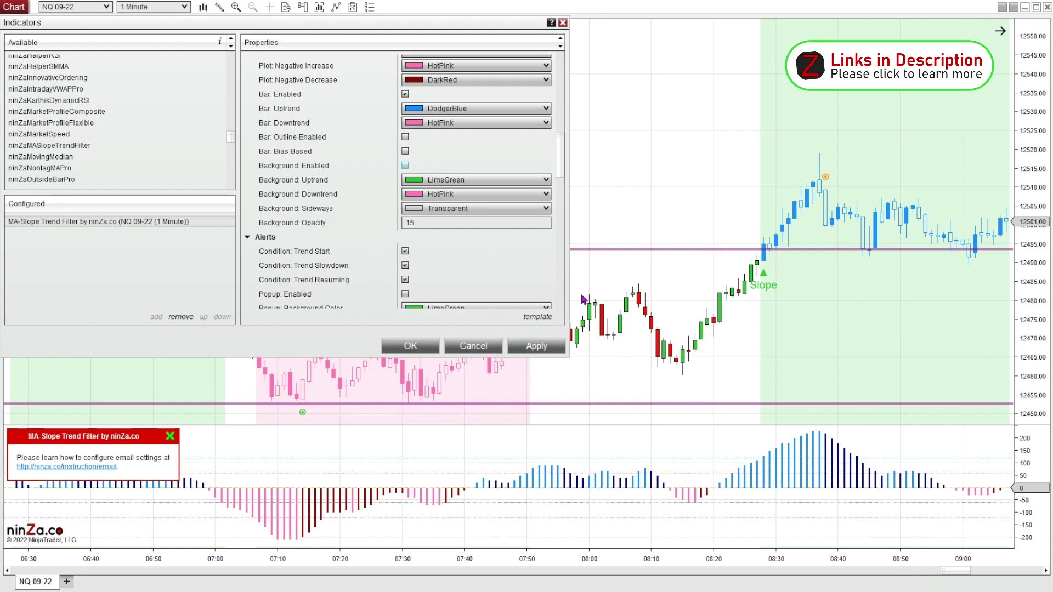
{"action": "left_click", "coordinate": [405, 252]}
{"action": "left_click", "coordinate": [405, 280]}
{"action": "scroll", "coordinate": [345, 274], "scroll_direction": "down", "scroll_amount": 2}
{"action": "scroll", "coordinate": [356, 274], "scroll_direction": "down", "scroll_amount": 1}
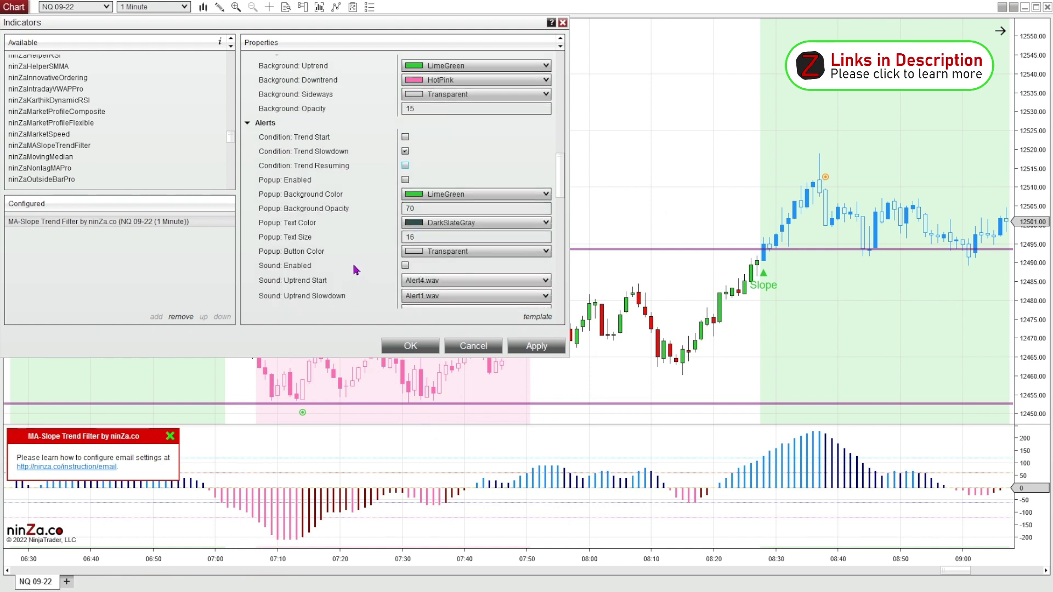
{"action": "scroll", "coordinate": [357, 270], "scroll_direction": "down", "scroll_amount": 1}
- Set Marker: Color Bearish to Red
{"action": "scroll", "coordinate": [356, 265], "scroll_direction": "down", "scroll_amount": 6}
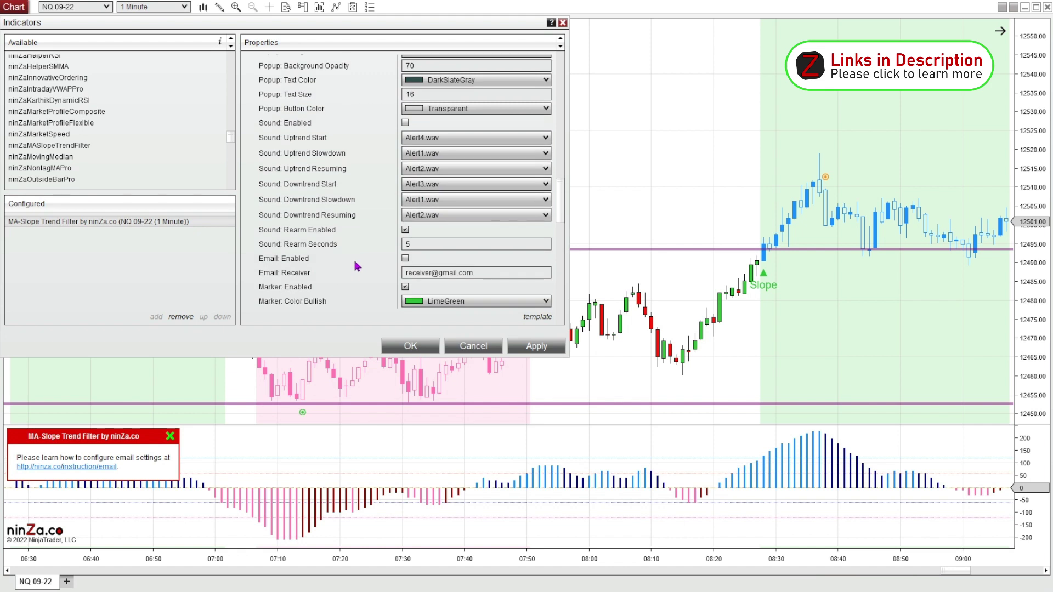
{"action": "left_click", "coordinate": [537, 234]}
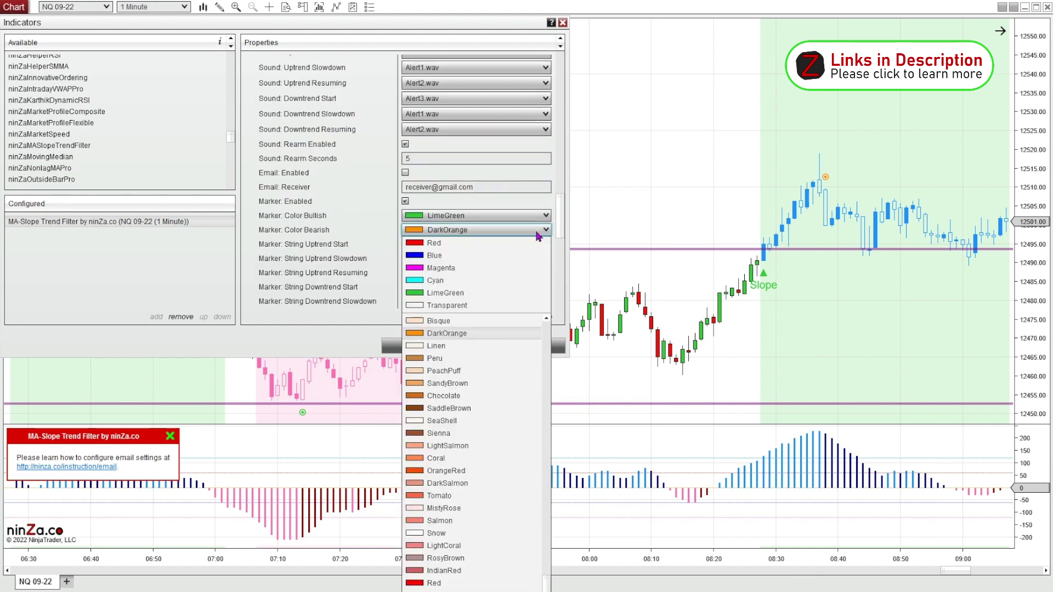
{"action": "left_click", "coordinate": [502, 245]}
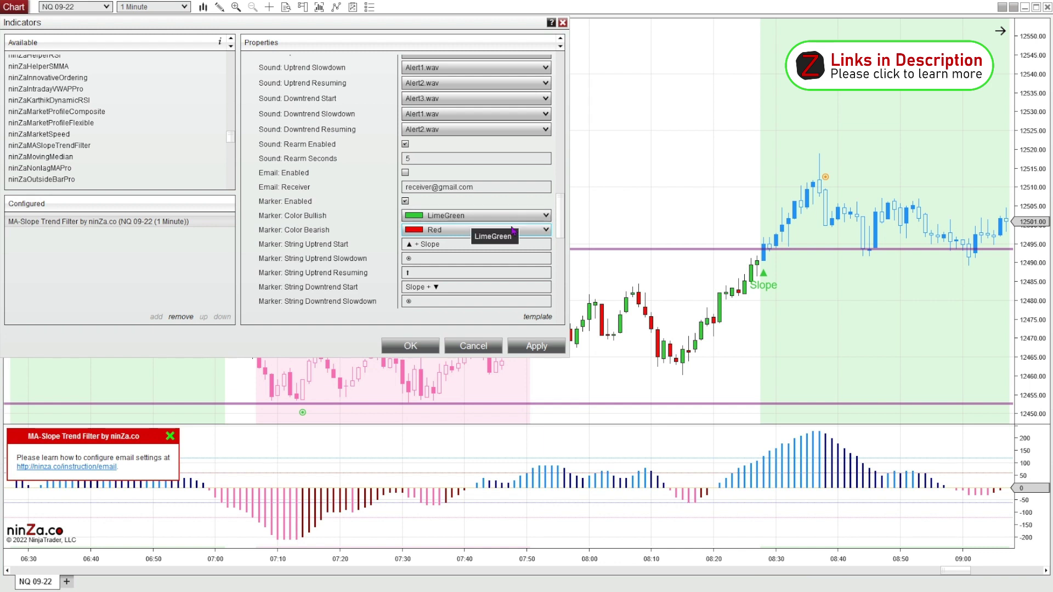
- Make the MA Slope plot match the data series width, then apply and confirm the settings
{"action": "scroll", "coordinate": [367, 268], "scroll_direction": "down", "scroll_amount": 1}
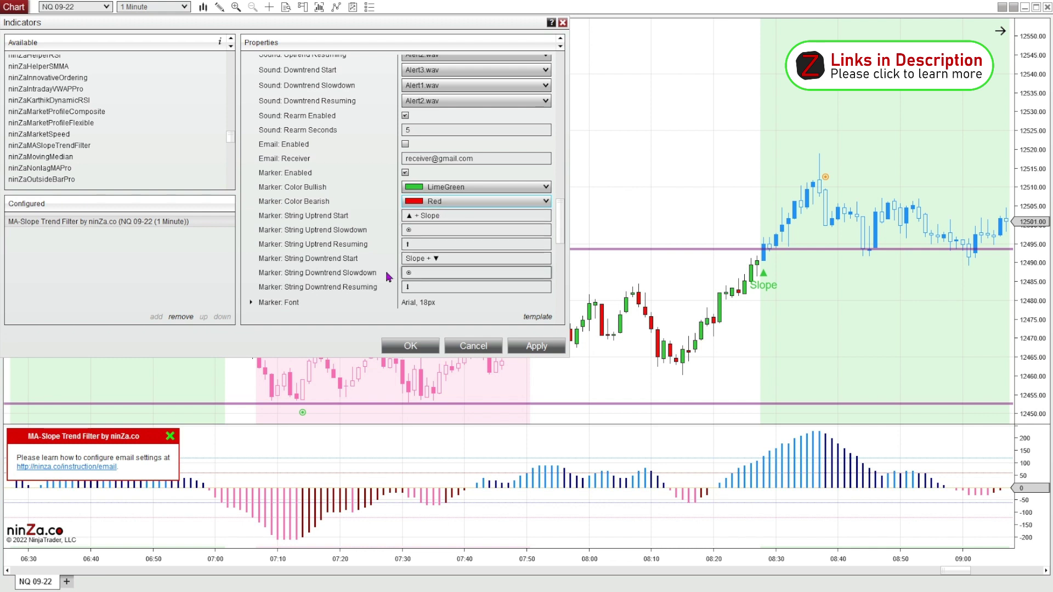
{"action": "scroll", "coordinate": [371, 262], "scroll_direction": "down", "scroll_amount": 2}
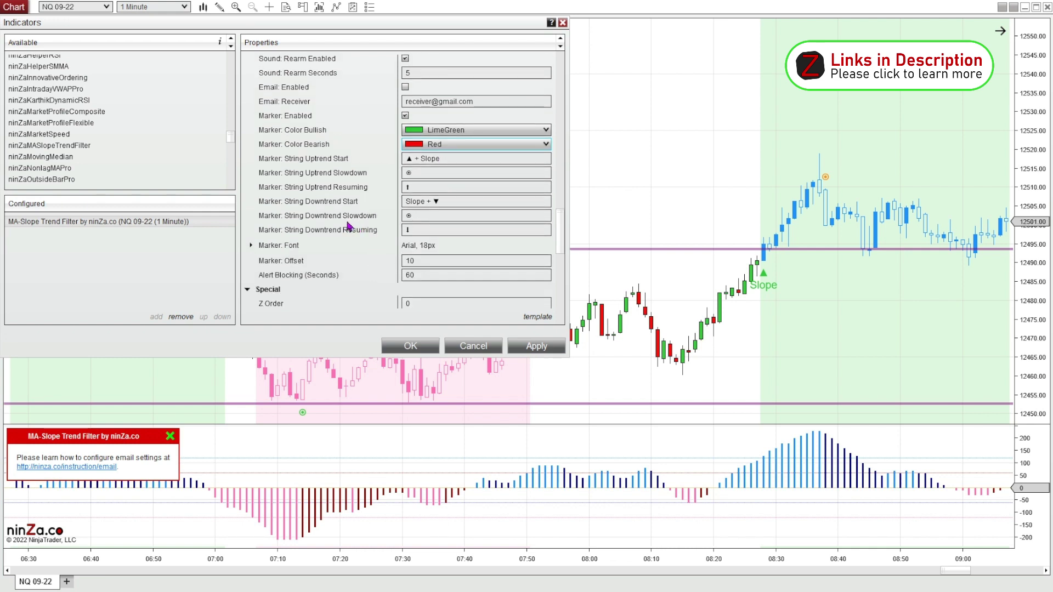
{"action": "scroll", "coordinate": [351, 231], "scroll_direction": "down", "scroll_amount": 2}
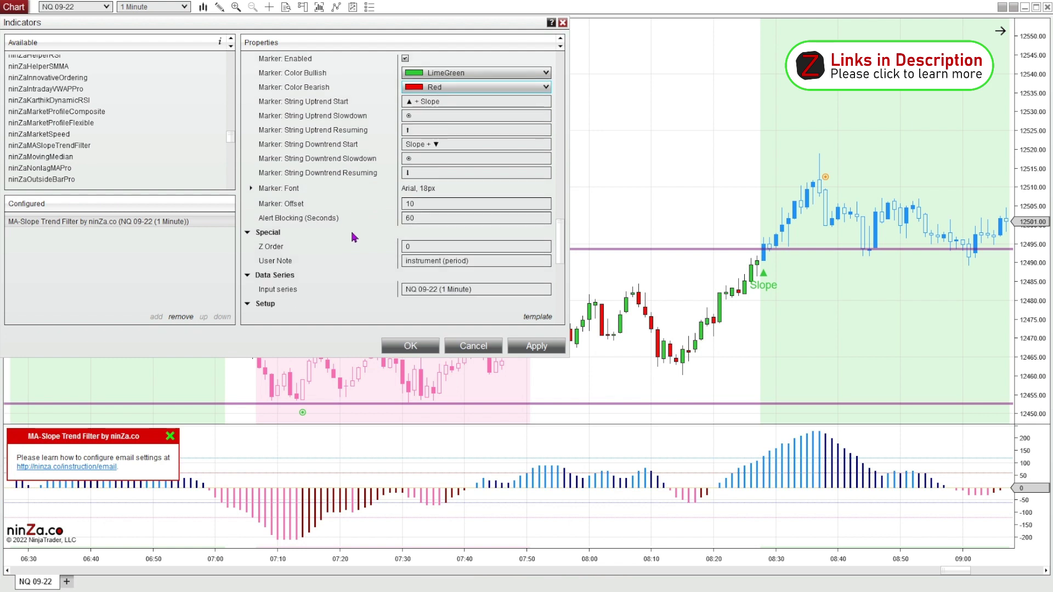
{"action": "scroll", "coordinate": [354, 237], "scroll_direction": "down", "scroll_amount": 5}
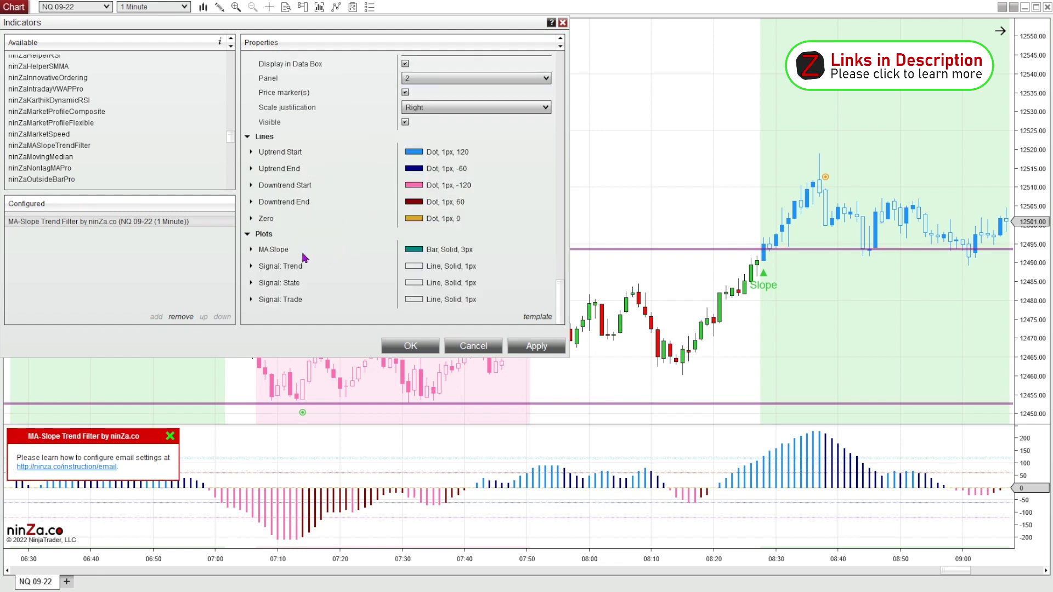
{"action": "left_click", "coordinate": [252, 250]}
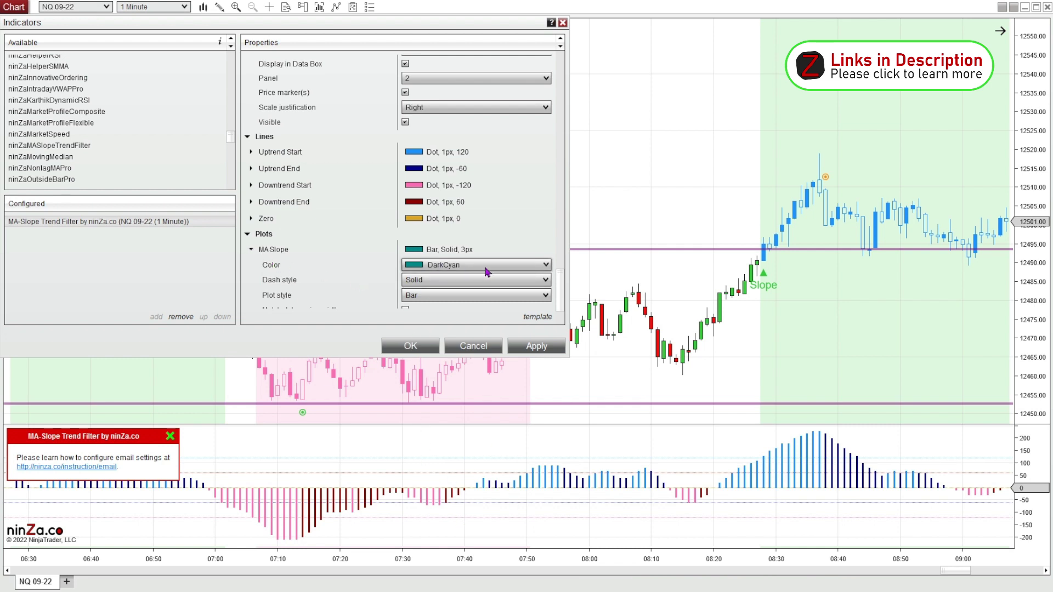
{"action": "scroll", "coordinate": [319, 258], "scroll_direction": "down", "scroll_amount": 2}
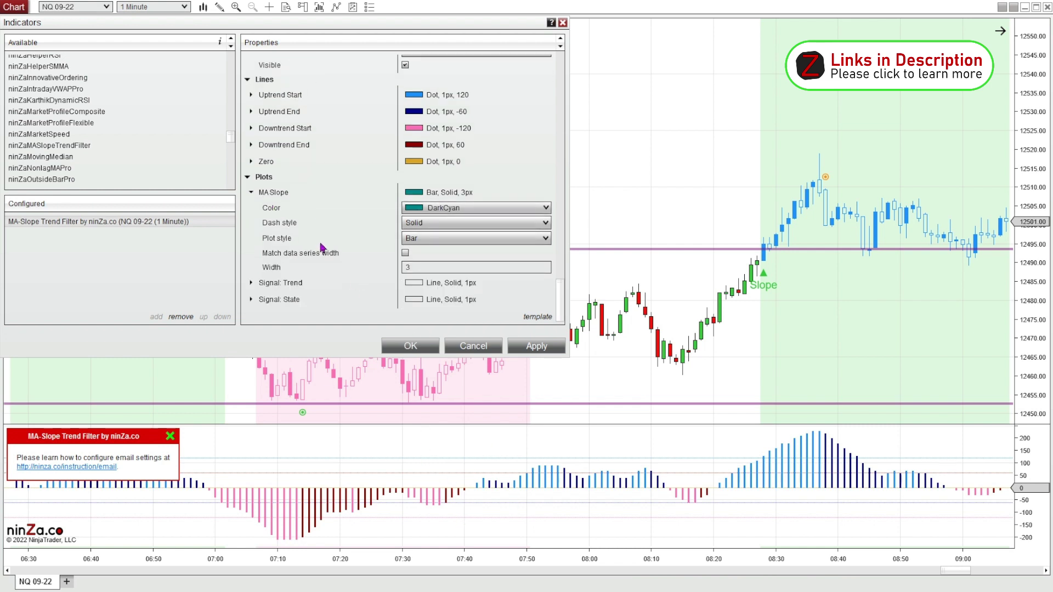
{"action": "left_click", "coordinate": [406, 253]}
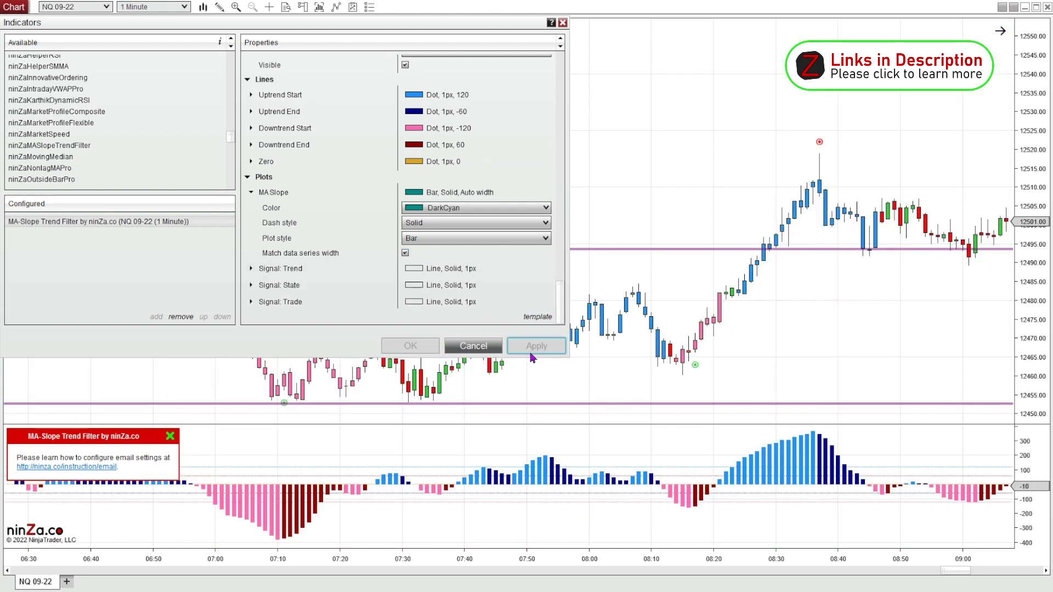
{"action": "left_click", "coordinate": [528, 341]}
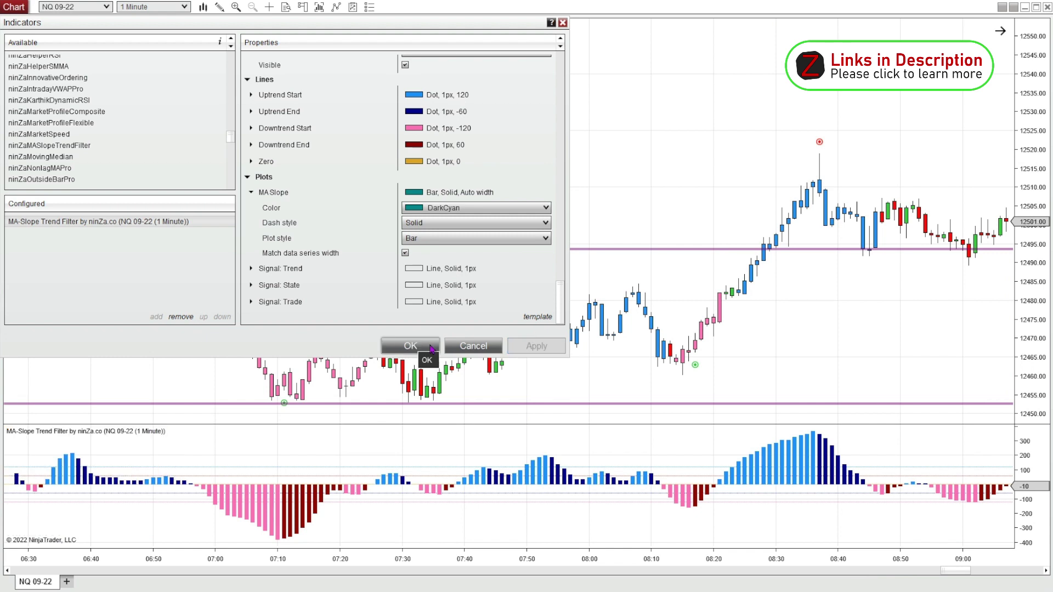
{"action": "left_click", "coordinate": [411, 347]}
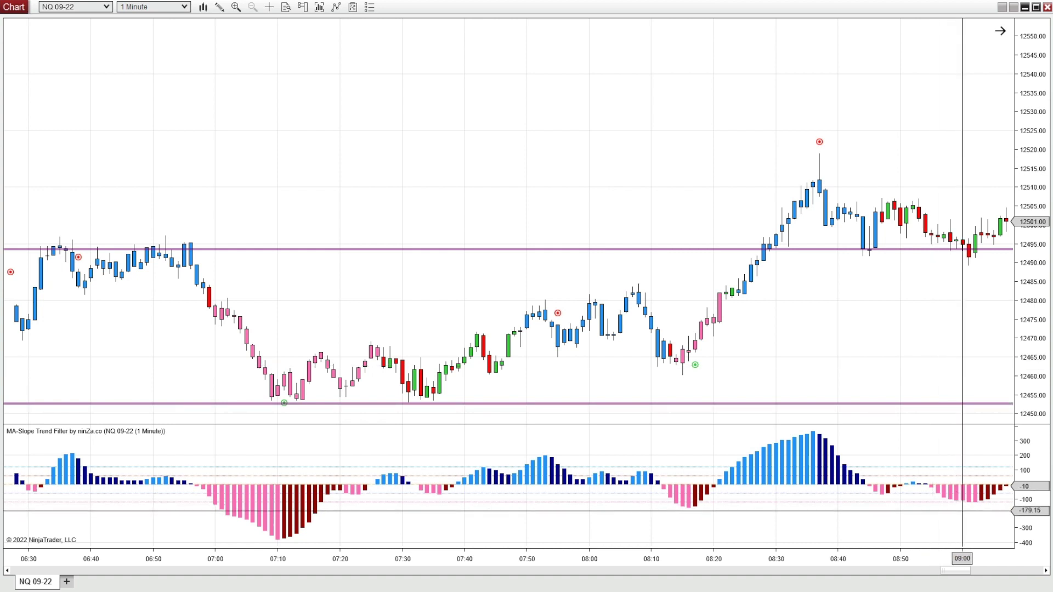
- Scroll the chart forward in time to show roughly 09:00 to 11:30
{"action": "left_click_drag", "start_coordinate": [960, 572], "coordinate": [987, 570]}
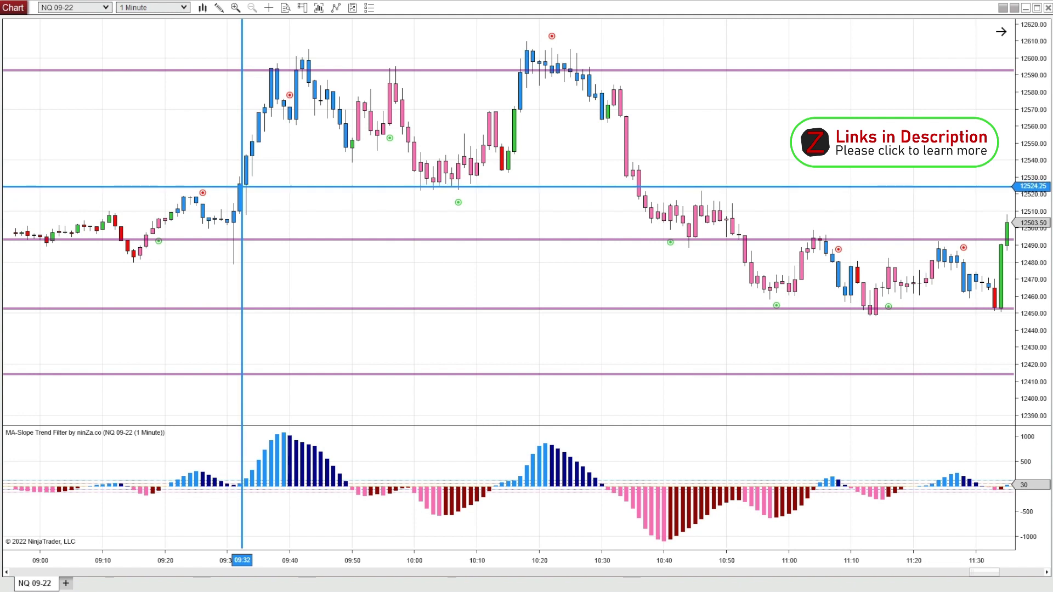
- Place a horizontal line at about 12593 across the recent highs
{"action": "left_click", "coordinate": [269, 70]}
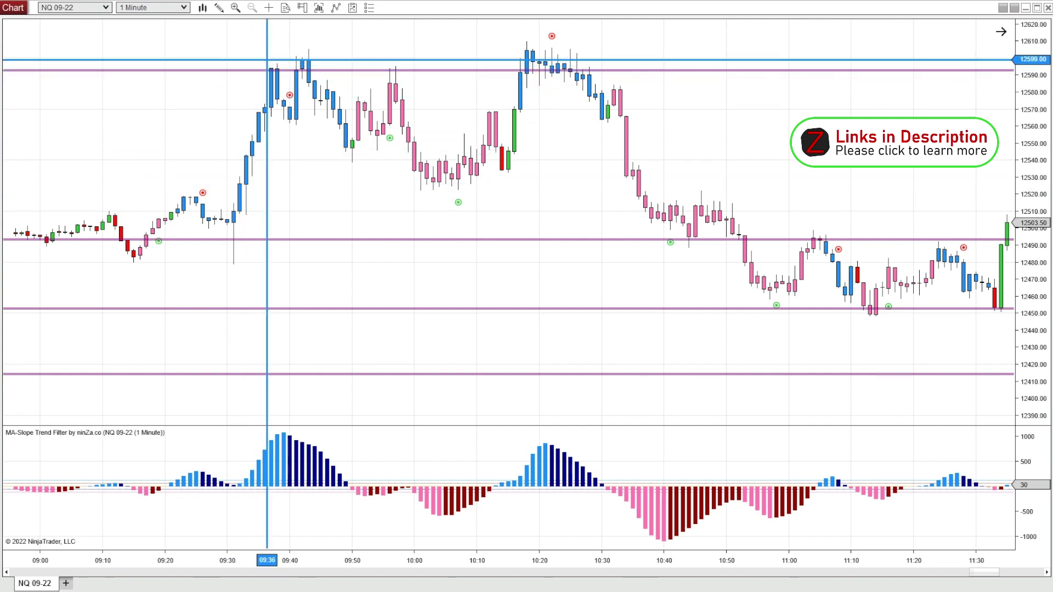